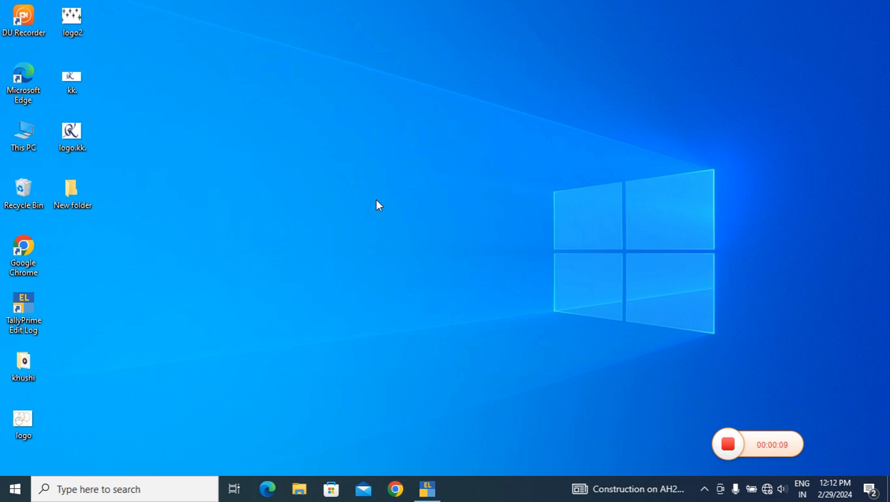
Step: Switch to TallyPrime and return from the additional reports to the Gateway of Tally
{"action": "left_click", "coordinate": [427, 487]}
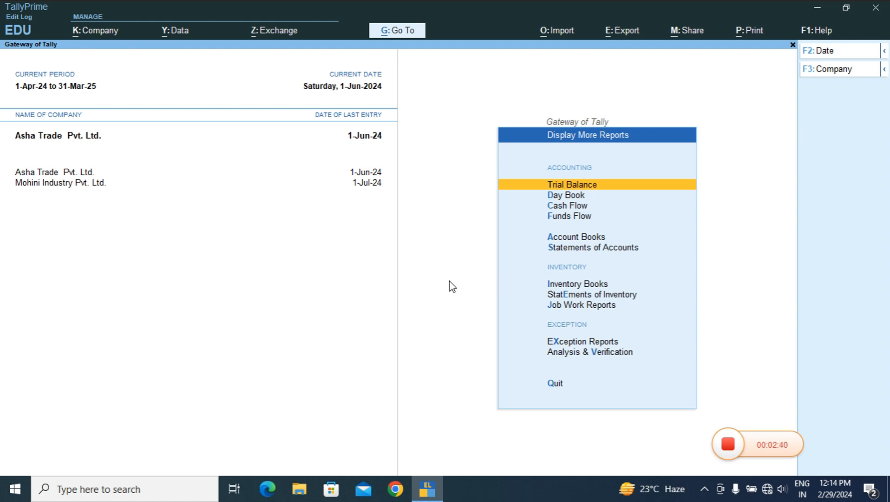
{"action": "key", "text": "Escape"}
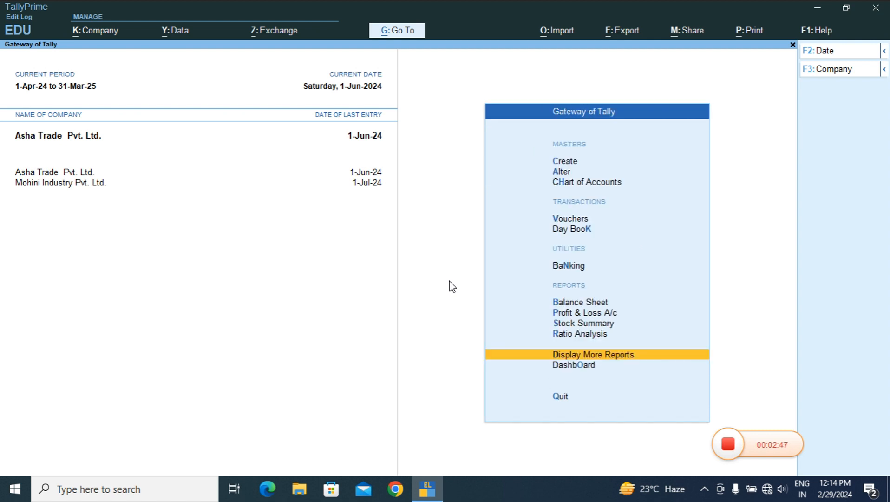
{"action": "key", "text": "F2"}
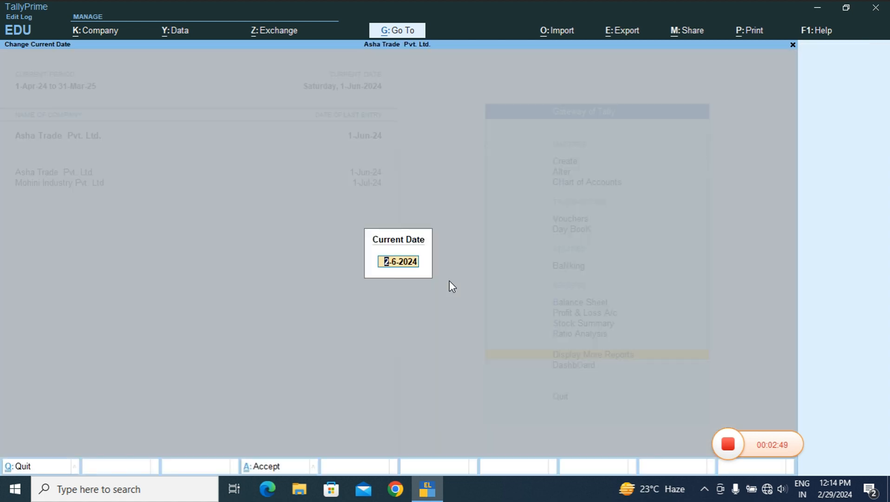
{"action": "key", "text": "BackSpace"}
{"action": "key", "text": "Escape"}
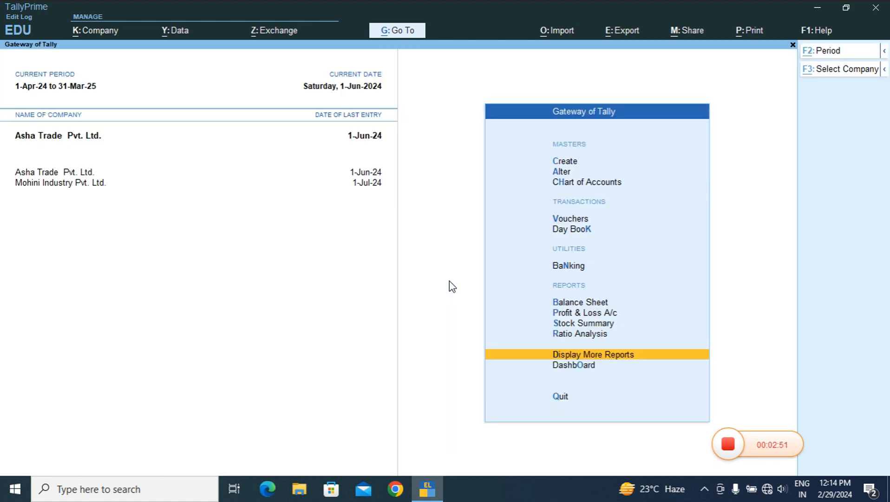
Step: Change the company's working period to run from 1-4-2025 to 31-3-2026
{"action": "key", "text": "alt+F2"}
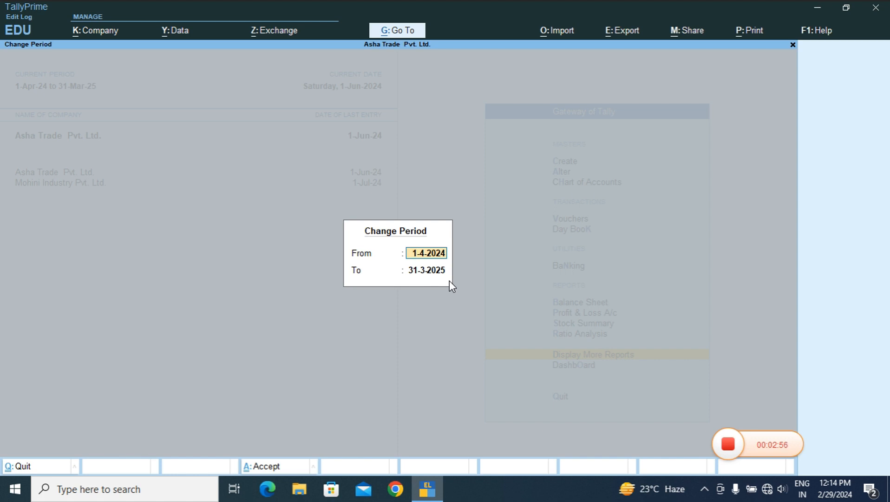
{"action": "type", "text": "1-4-2024"}
{"action": "key", "text": "Return"}
{"action": "type", "text": "3"}
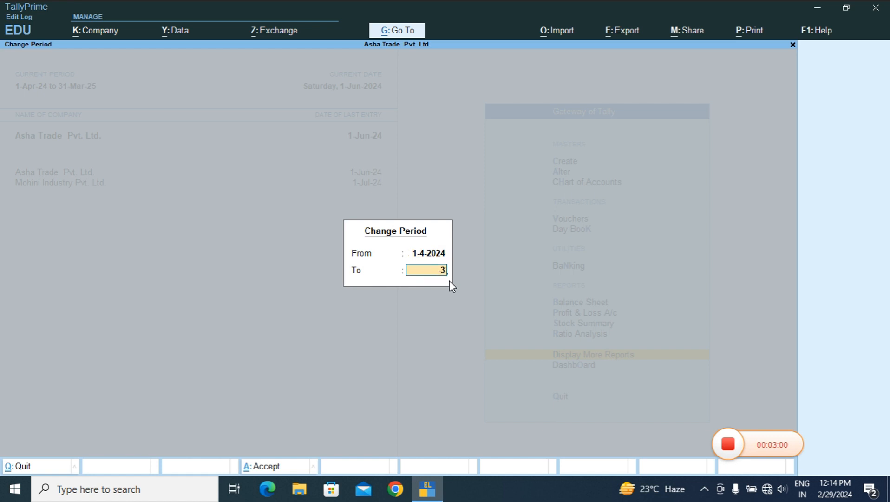
{"action": "type", "text": "1-3-2026"}
{"action": "key", "text": "Return"}
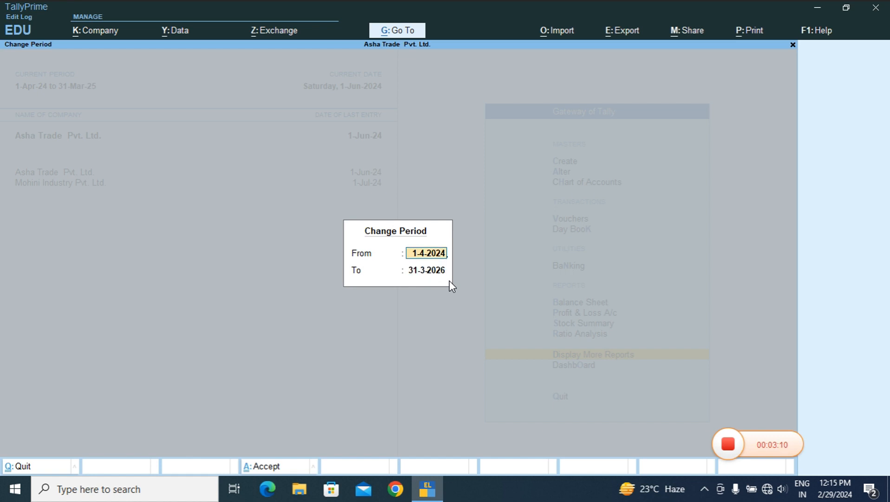
{"action": "key", "text": "BackSpace"}
{"action": "type", "text": "5"}
{"action": "key", "text": "Return"}
{"action": "key", "text": "Return"}
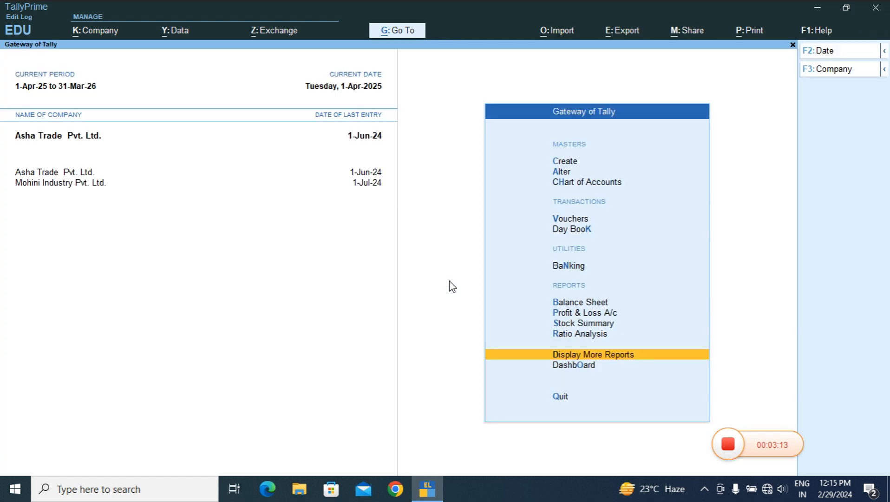
{"action": "key", "text": "Up"}
{"action": "key", "text": "Up"}
{"action": "key", "text": "Up"}
{"action": "key", "text": "Up"}
{"action": "key", "text": "Up"}
{"action": "key", "text": "Up"}
{"action": "key", "text": "Up"}
{"action": "key", "text": "Up"}
{"action": "key", "text": "Up"}
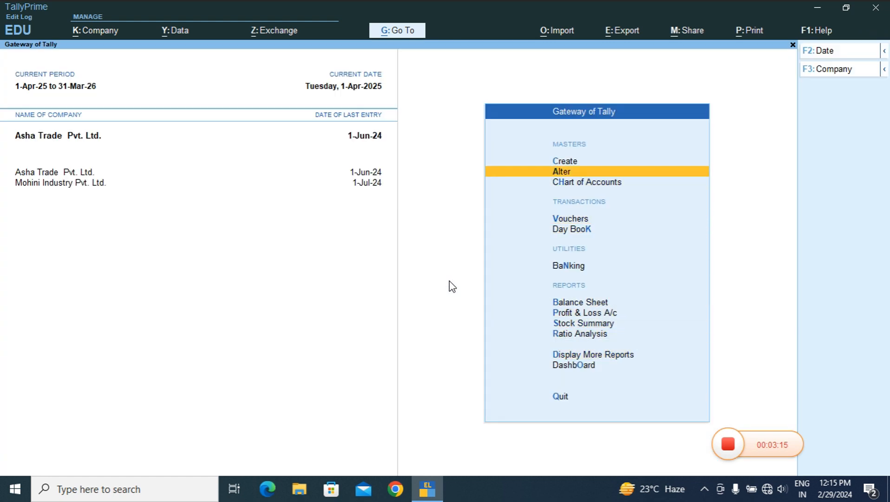
{"action": "key", "text": "Up"}
{"action": "key", "text": "Down"}
{"action": "key", "text": "Up"}
{"action": "key", "text": "Down"}
{"action": "key", "text": "Down"}
{"action": "key", "text": "Down"}
{"action": "key", "text": "Down"}
{"action": "key", "text": "Up"}
{"action": "key", "text": "Return"}
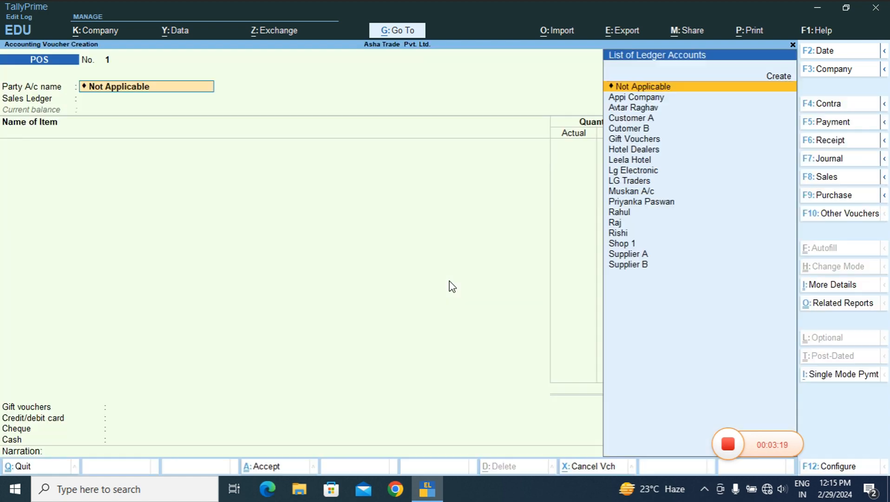
{"action": "key", "text": "Down"}
{"action": "key", "text": "Down"}
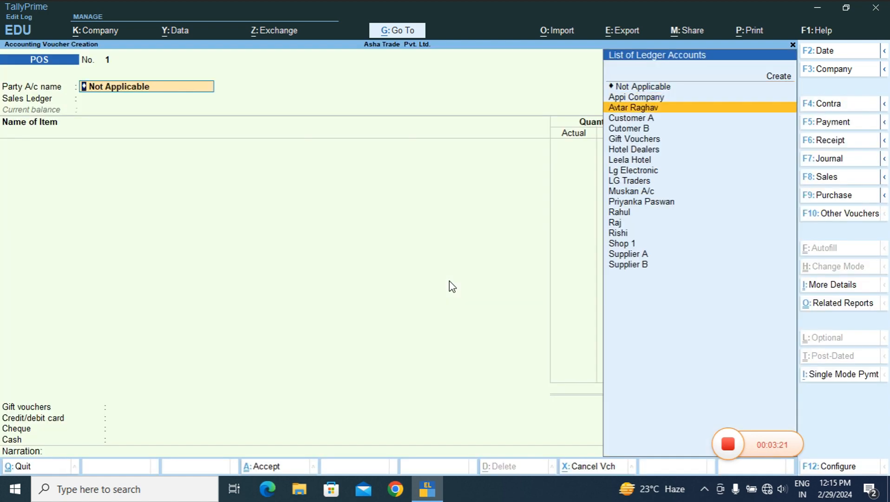
{"action": "key", "text": "BackSpace"}
{"action": "key", "text": "Escape"}
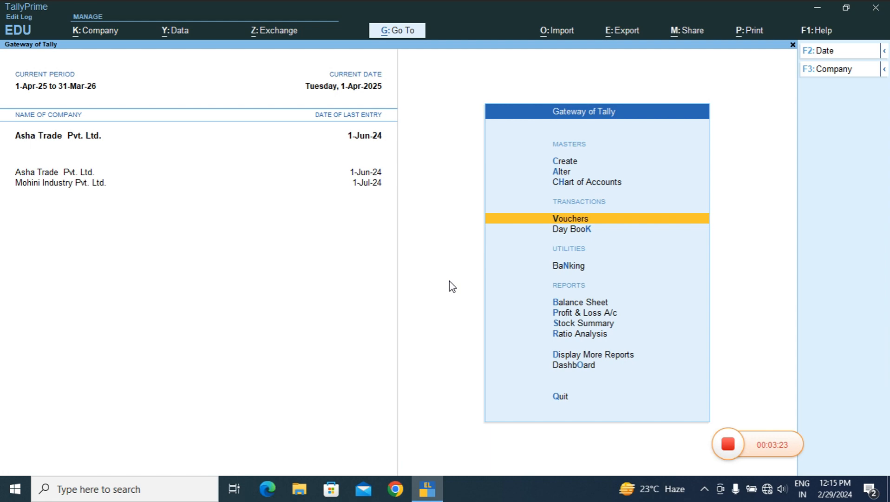
Step: Start a POS voucher for Appi Company with the Sale ledger and no items, and leave it unsaved
{"action": "key", "text": "Return"}
{"action": "key", "text": "Down"}
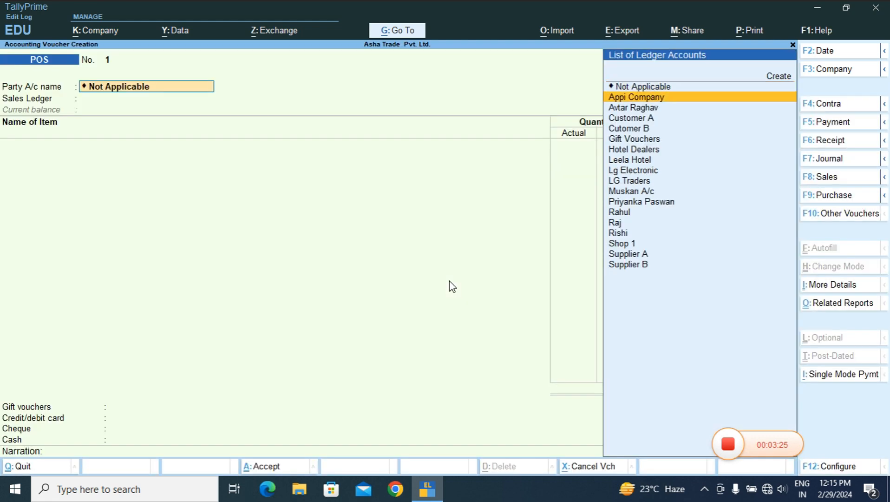
{"action": "key", "text": "Return"}
{"action": "key", "text": "Return"}
{"action": "key", "text": "Return"}
{"action": "key", "text": "Return"}
{"action": "key", "text": "Return"}
{"action": "key", "text": "Return"}
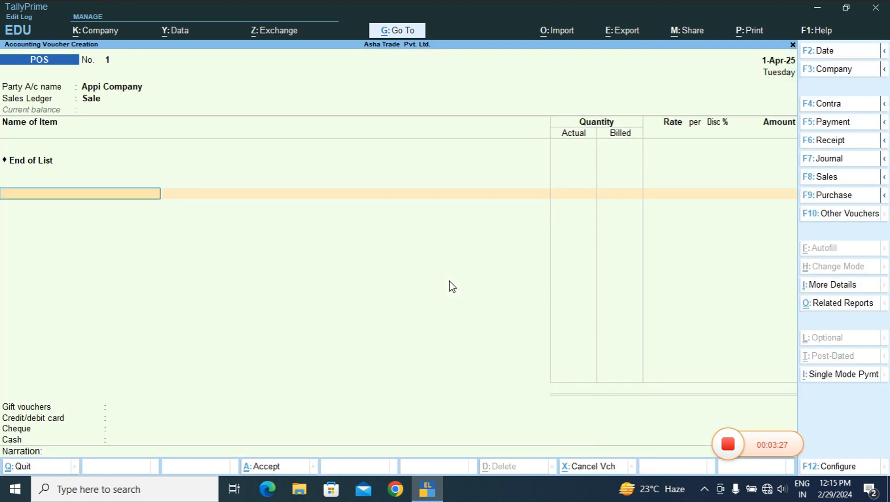
{"action": "key", "text": "Return"}
{"action": "key", "text": "Return"}
{"action": "key", "text": "Return"}
{"action": "key", "text": "n"}
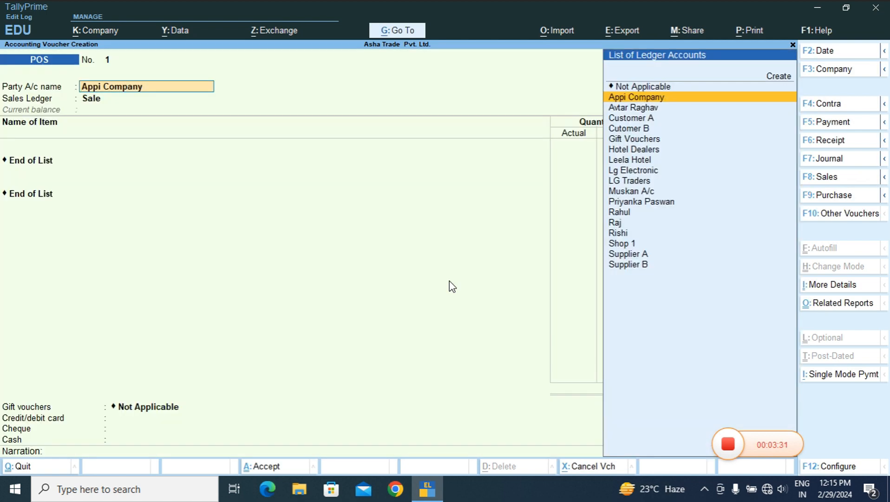
{"action": "key", "text": "BackSpace"}
{"action": "key", "text": "Escape"}
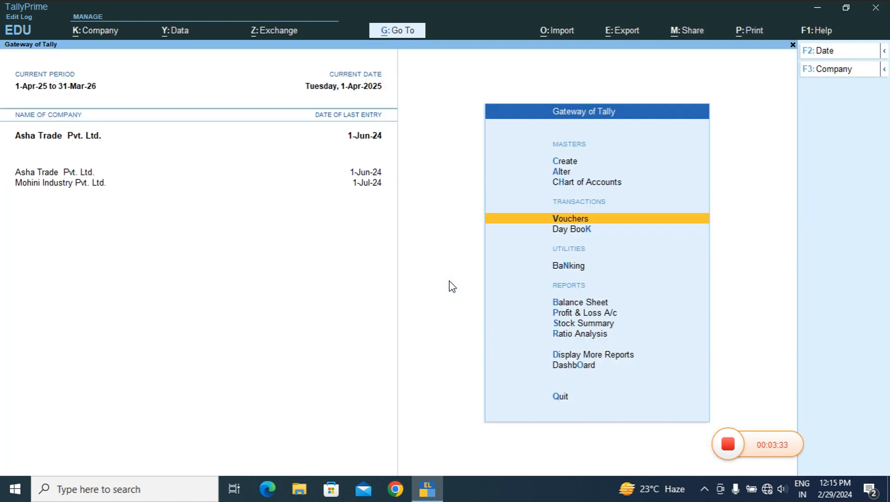
Step: Open the second ledger in the ledger list, a Sundry Creditors account, for alteration
{"action": "key", "text": "Up"}
{"action": "key", "text": "Up"}
{"action": "key", "text": "Up"}
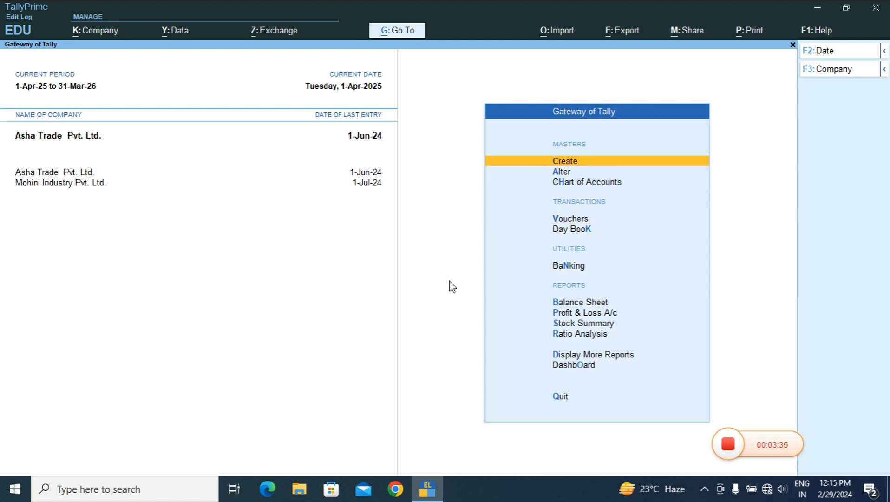
{"action": "key", "text": "Down"}
{"action": "key", "text": "Down"}
{"action": "key", "text": "Up"}
{"action": "key", "text": "Return"}
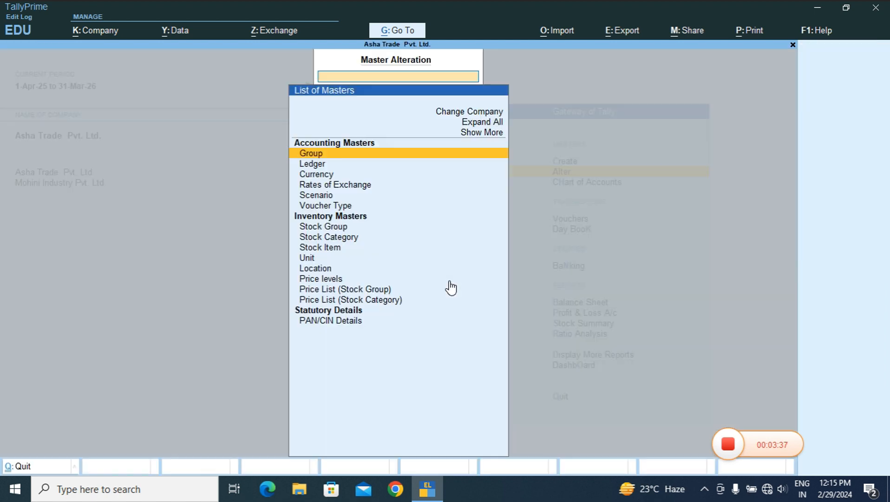
{"action": "key", "text": "Down"}
{"action": "key", "text": "Down"}
{"action": "key", "text": "Up"}
{"action": "key", "text": "Return"}
{"action": "key", "text": "Down"}
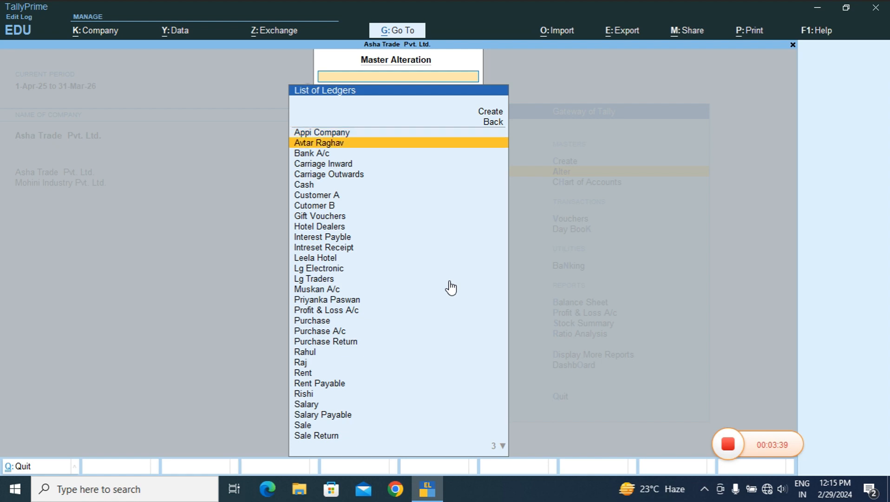
{"action": "key", "text": "Return"}
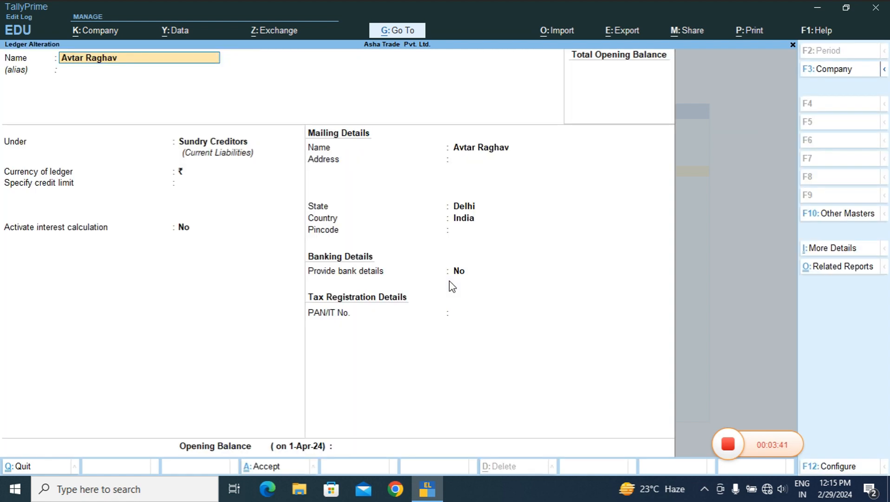
Step: Go through the creditor ledger's interest, mailing, banking and tax details, accept the form and return to the Gateway of Tally
{"action": "key", "text": "Return"}
{"action": "key", "text": "Return"}
{"action": "key", "text": "Return"}
{"action": "key", "text": "Return"}
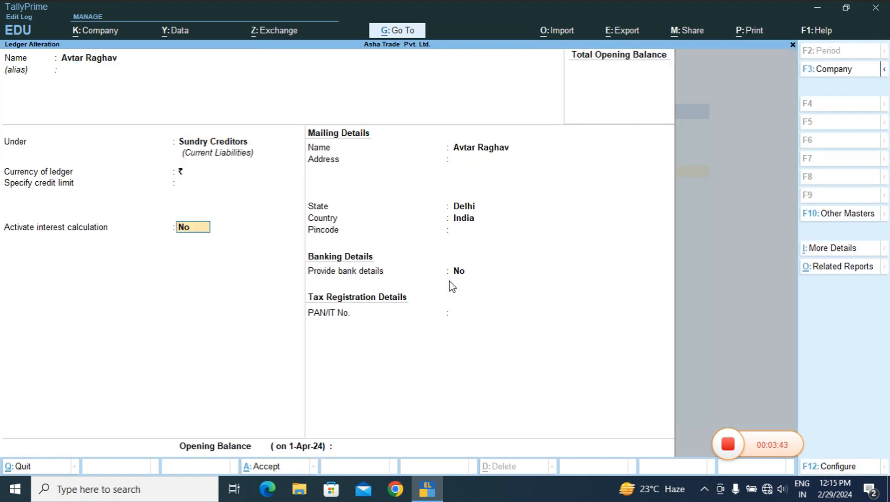
{"action": "key", "text": "Return"}
{"action": "key", "text": "Return"}
{"action": "key", "text": "Return"}
{"action": "key", "text": "Return"}
{"action": "key", "text": "Return"}
{"action": "key", "text": "Return"}
{"action": "key", "text": "Return"}
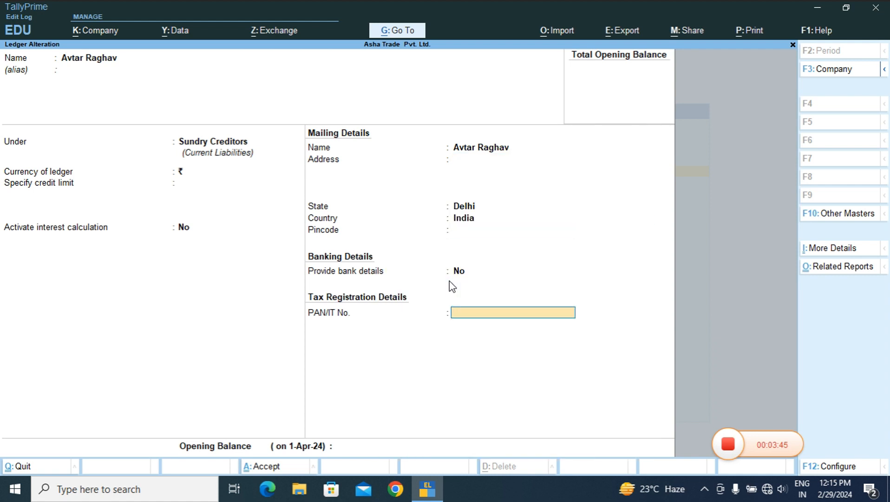
{"action": "key", "text": "Return"}
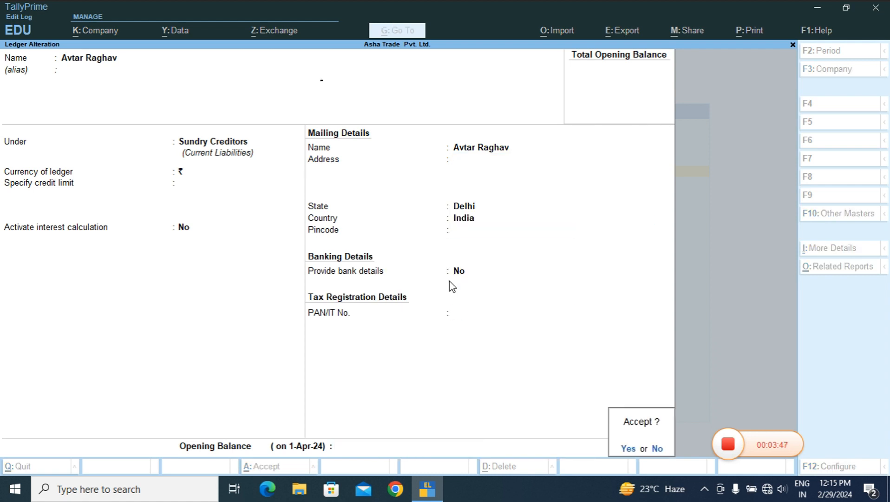
{"action": "key", "text": "Return"}
{"action": "key", "text": "Escape"}
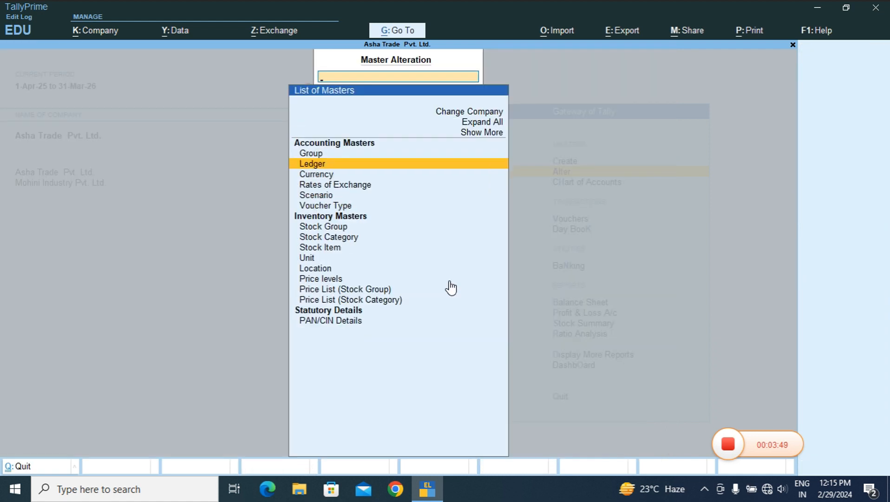
{"action": "key", "text": "Escape"}
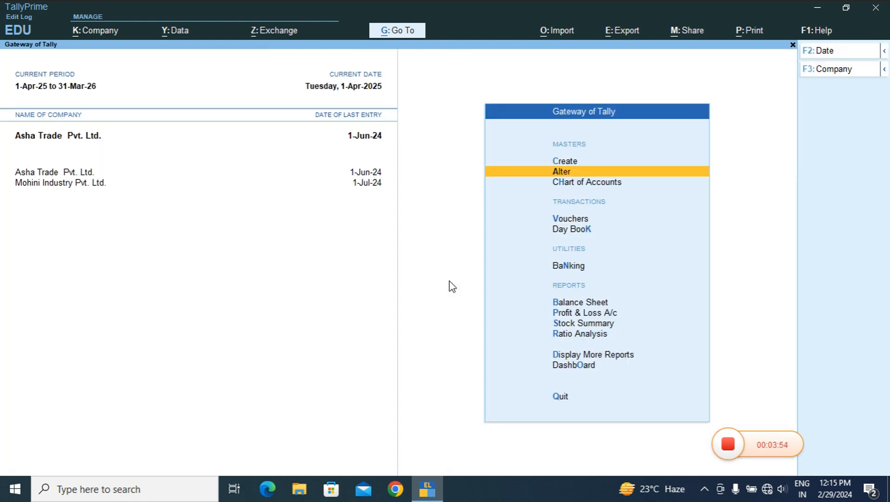
Step: Start a new POS voucher with Appi Company as the party account and go through its party details
{"action": "key", "text": "Return"}
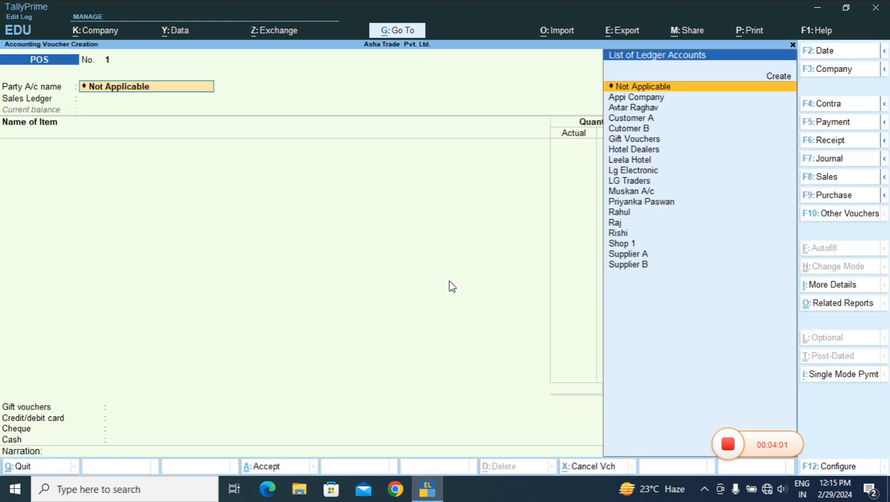
{"action": "key", "text": "Down"}
{"action": "key", "text": "Return"}
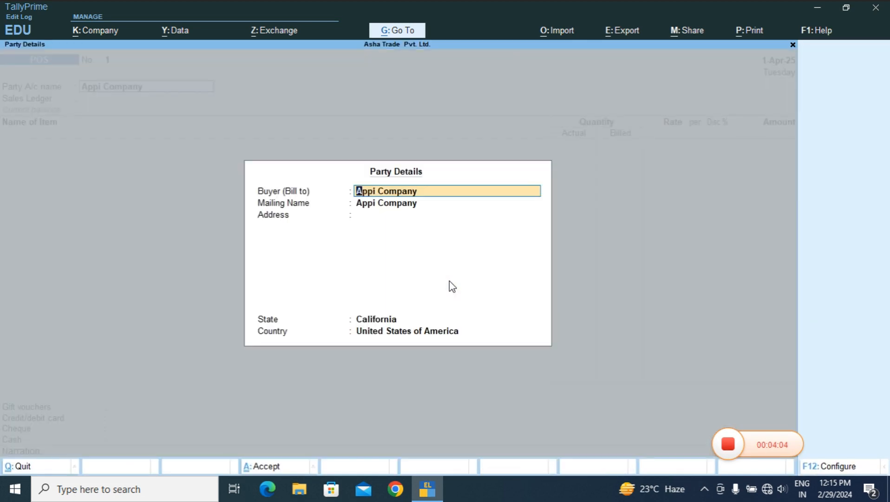
{"action": "key", "text": "Return"}
Step: Try to set the voucher date to 1-4-2024, and leave the voucher unsaved
{"action": "key", "text": "F2"}
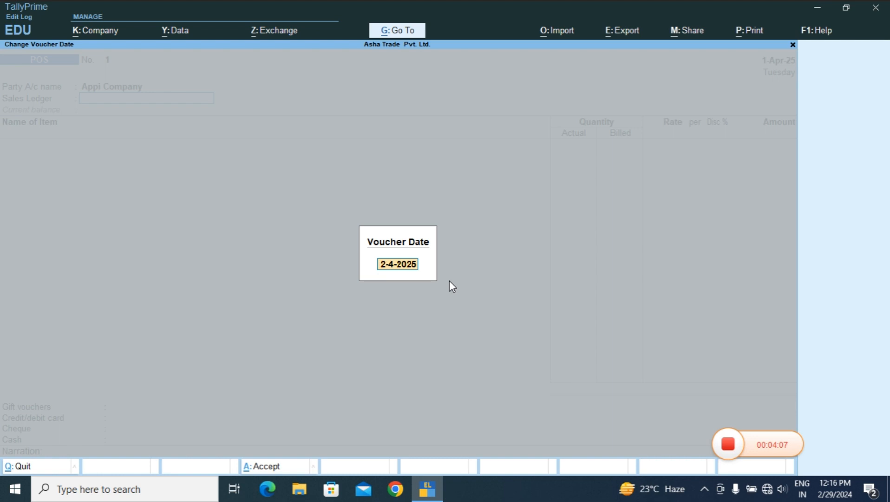
{"action": "type", "text": "1-4-2024"}
{"action": "key", "text": "Return"}
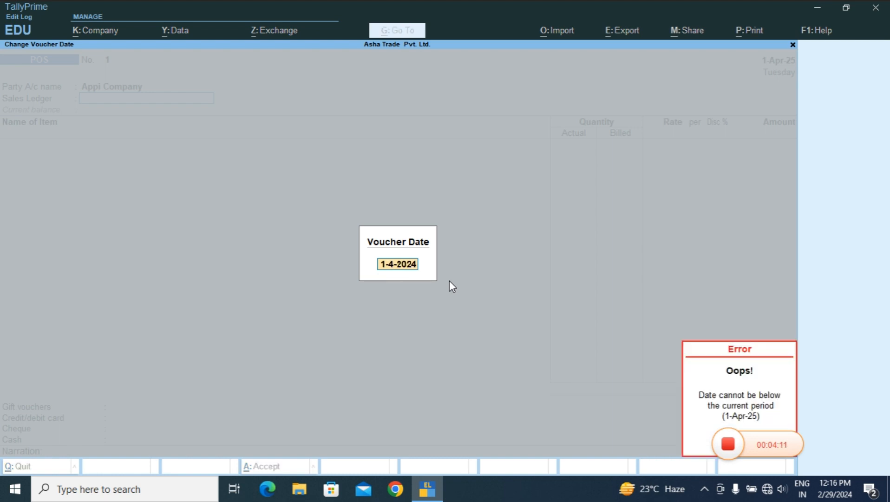
{"action": "key", "text": "super"}
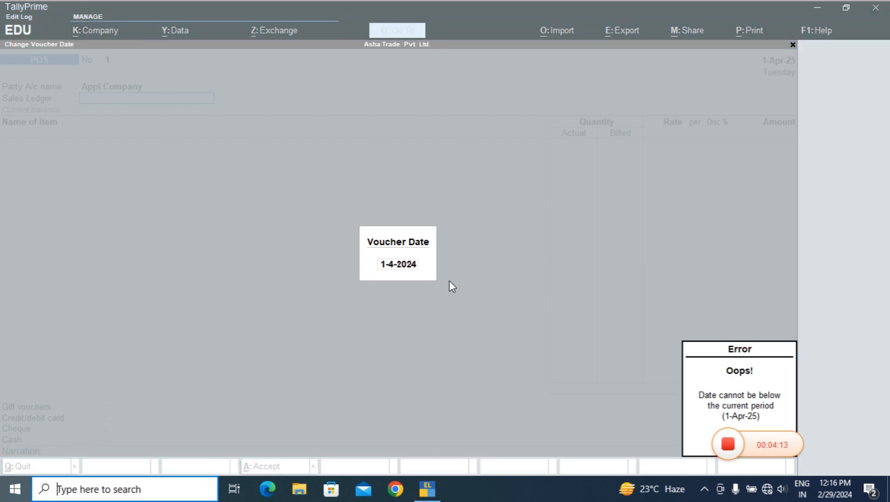
{"action": "left_click", "coordinate": [519, 217]}
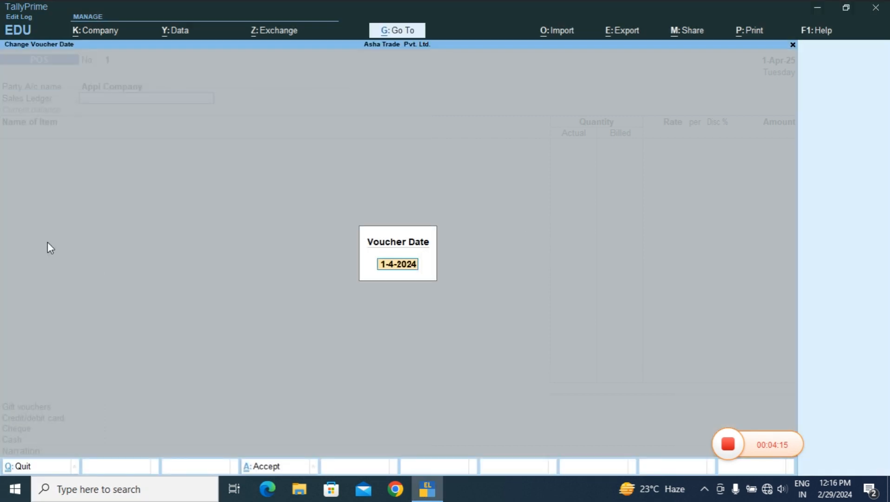
{"action": "key", "text": "Return"}
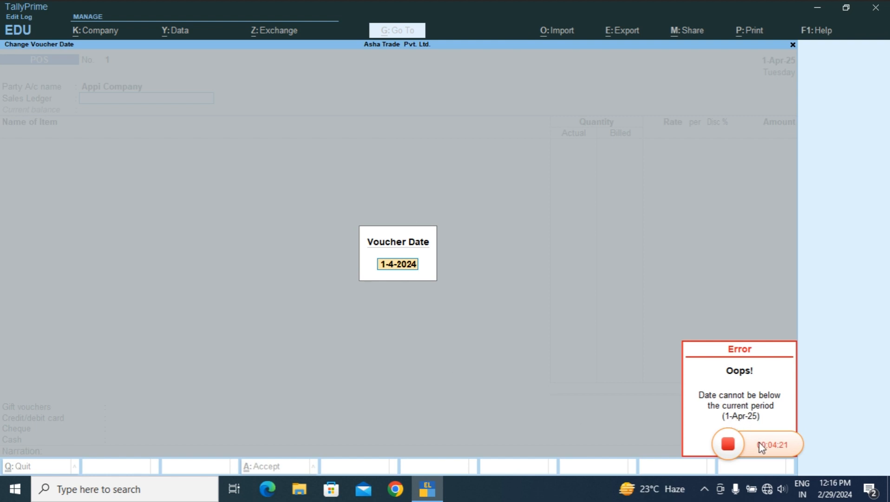
{"action": "left_click_drag", "start_coordinate": [762, 447], "coordinate": [758, 473]}
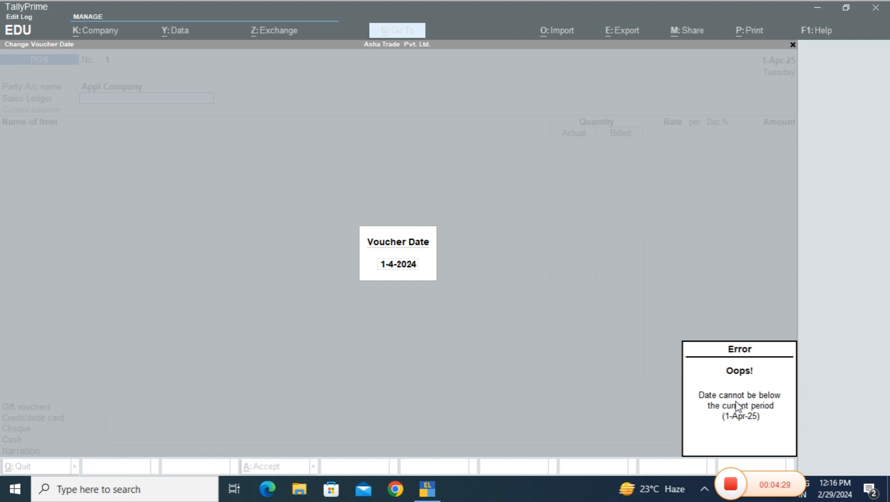
{"action": "key", "text": "Escape"}
{"action": "key", "text": "Escape"}
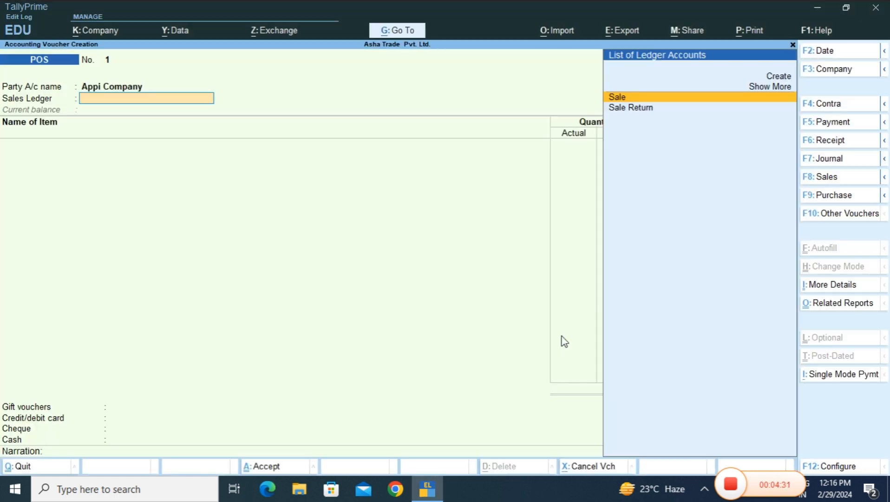
{"action": "key", "text": "Escape"}
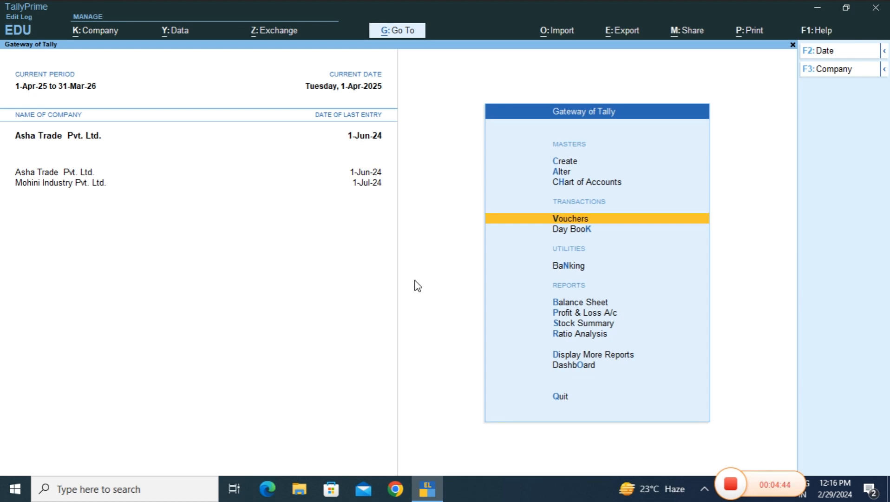
Step: Start creating a new ledger in Asha Trade Pvt. Ltd. and enter the customer's name as the ledger name
{"action": "key", "text": "Up"}
{"action": "key", "text": "Up"}
{"action": "key", "text": "Up"}
{"action": "key", "text": "Return"}
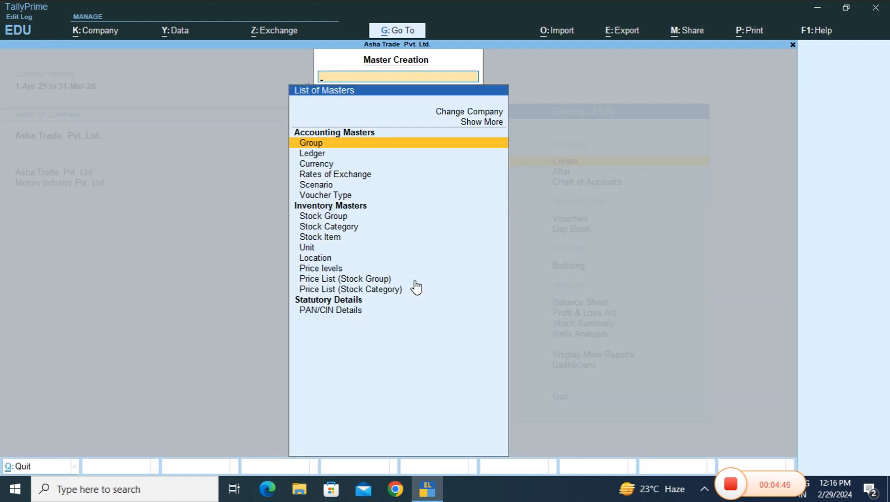
{"action": "key", "text": "Down"}
{"action": "key", "text": "Return"}
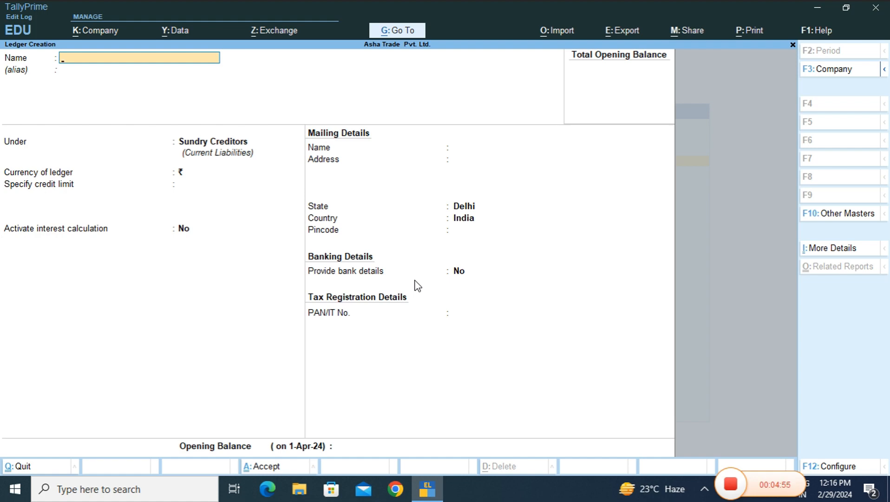
{"action": "type", "text": "Saanchi"}
{"action": "key", "text": "Return"}
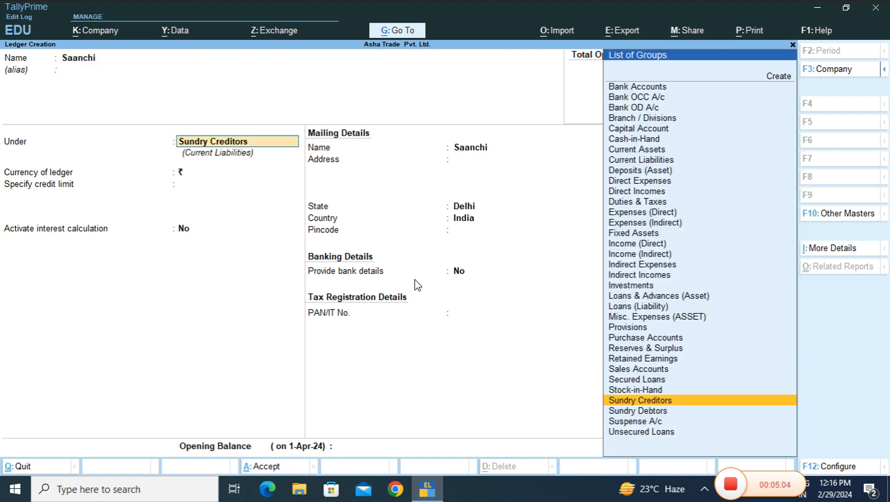
Step: Place the new customer ledger under Sundry Debtors, keep the remaining details at their defaults, and save it
{"action": "type", "text": "Sun"}
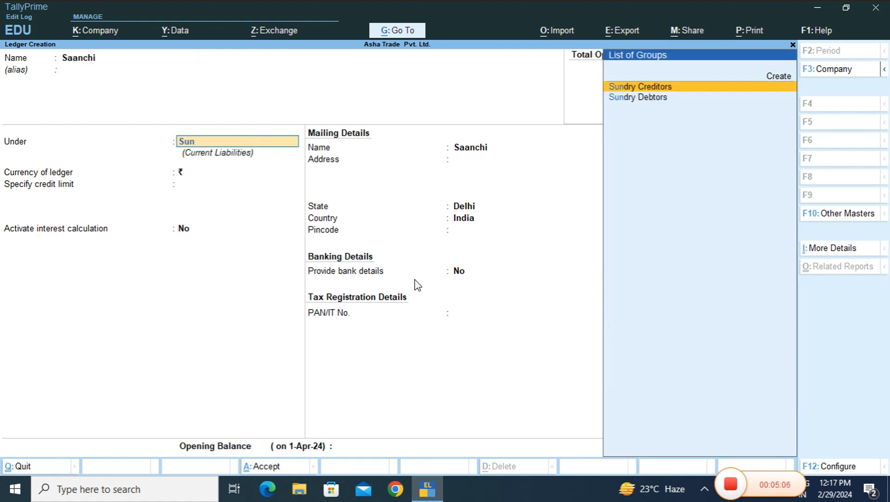
{"action": "key", "text": "Down"}
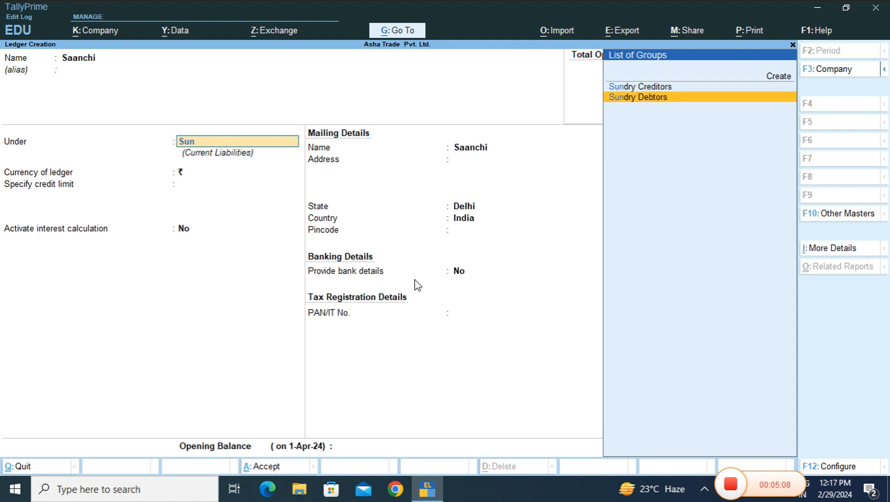
{"action": "key", "text": "Return"}
{"action": "key", "text": "Return"}
{"action": "key", "text": "Return"}
{"action": "key", "text": "Return"}
{"action": "key", "text": "Return"}
{"action": "key", "text": "Return"}
{"action": "key", "text": "Return"}
{"action": "key", "text": "Return"}
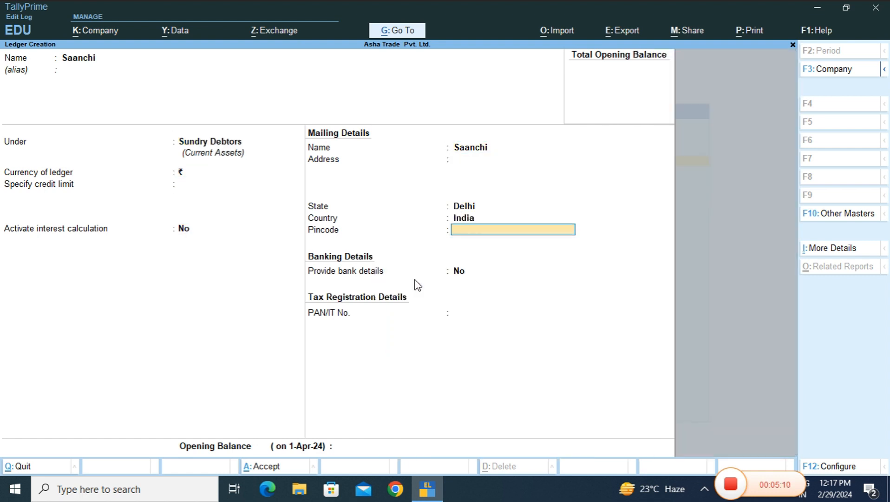
{"action": "key", "text": "Return"}
{"action": "key", "text": "Return"}
{"action": "key", "text": "Return"}
{"action": "key", "text": "Return"}
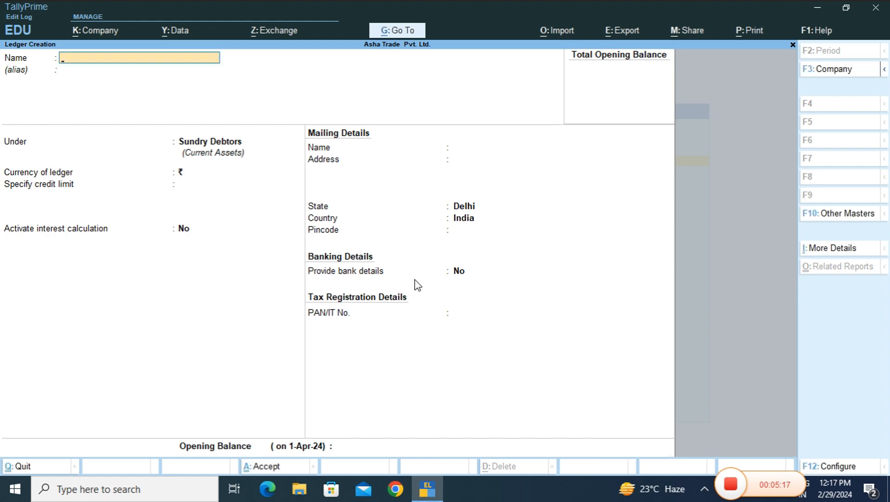
{"action": "key", "text": "Escape"}
Step: Start a voucher of type Sales with the new customer ledger as the party account
{"action": "key", "text": "Down"}
{"action": "key", "text": "Down"}
{"action": "key", "text": "Down"}
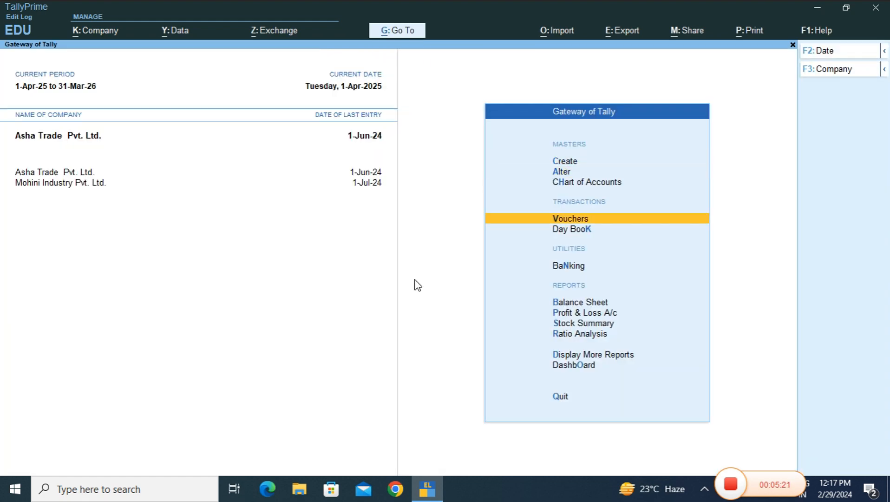
{"action": "key", "text": "Return"}
{"action": "key", "text": "F10"}
{"action": "key", "text": "Down"}
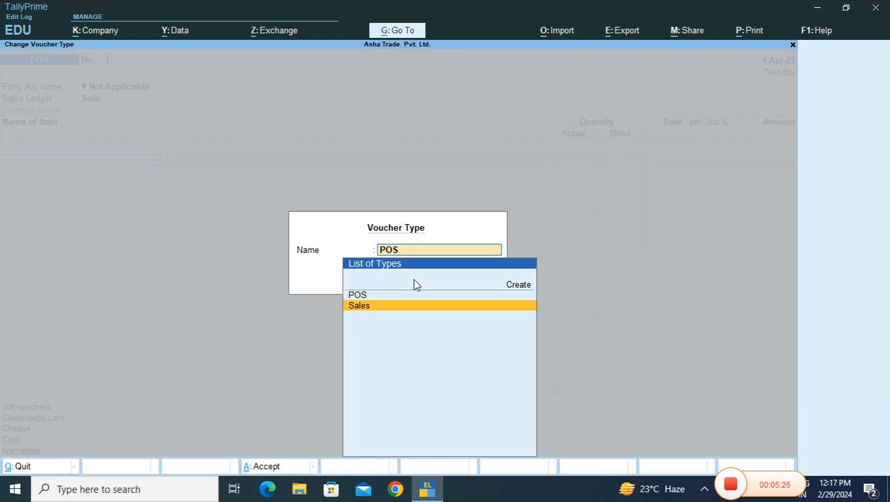
{"action": "key", "text": "Return"}
{"action": "type", "text": "Sa"}
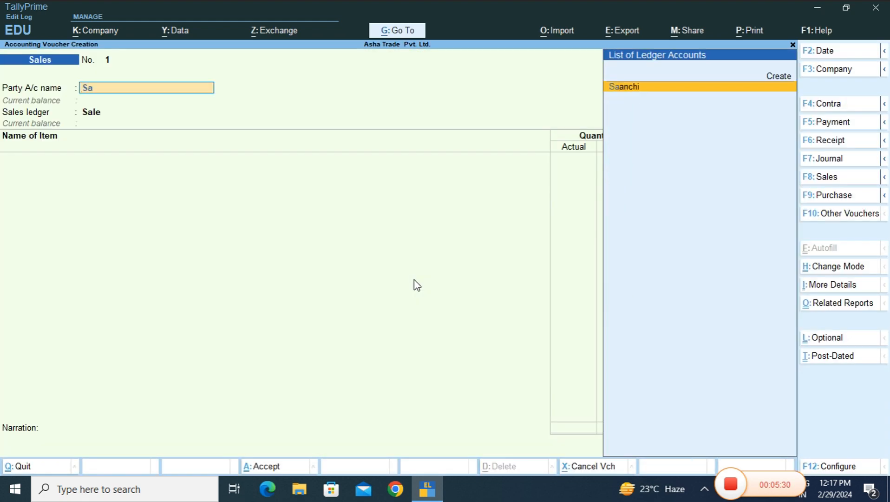
{"action": "key", "text": "Return"}
Step: Leave the dispatch details blank, accept the default party details, and keep Sale as the sales ledger
{"action": "key", "text": "Return"}
{"action": "key", "text": "Return"}
{"action": "key", "text": "Return"}
{"action": "key", "text": "Return"}
{"action": "key", "text": "Return"}
{"action": "key", "text": "Return"}
{"action": "key", "text": "Return"}
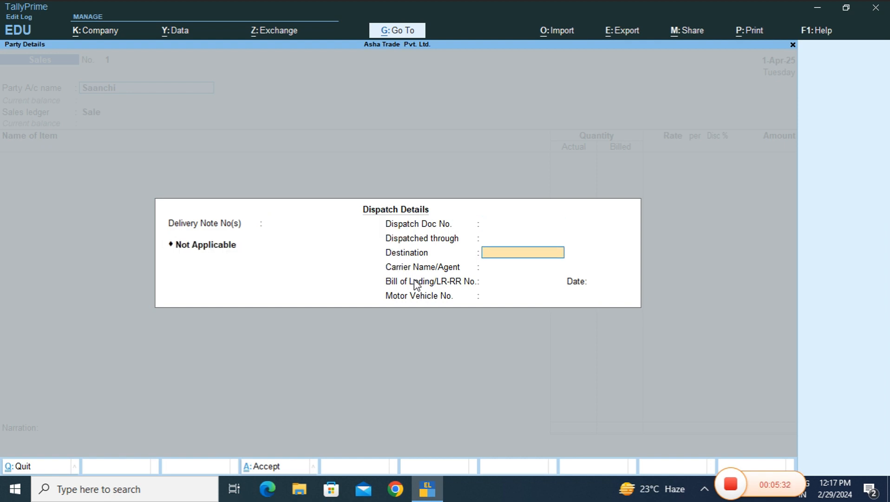
{"action": "key", "text": "Return"}
{"action": "key", "text": "Return"}
{"action": "key", "text": "Return"}
{"action": "key", "text": "Return"}
{"action": "key", "text": "Return"}
{"action": "key", "text": "Return"}
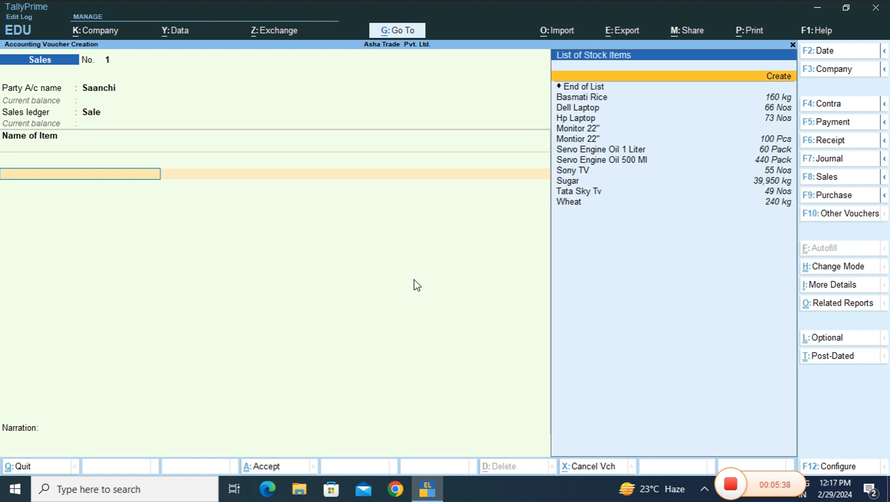
Step: Add Dell Laptop as the voucher's stock item, with tracking and order numbers set to Not Applicable
{"action": "key", "text": "Down"}
{"action": "key", "text": "Down"}
{"action": "key", "text": "Return"}
{"action": "key", "text": "Return"}
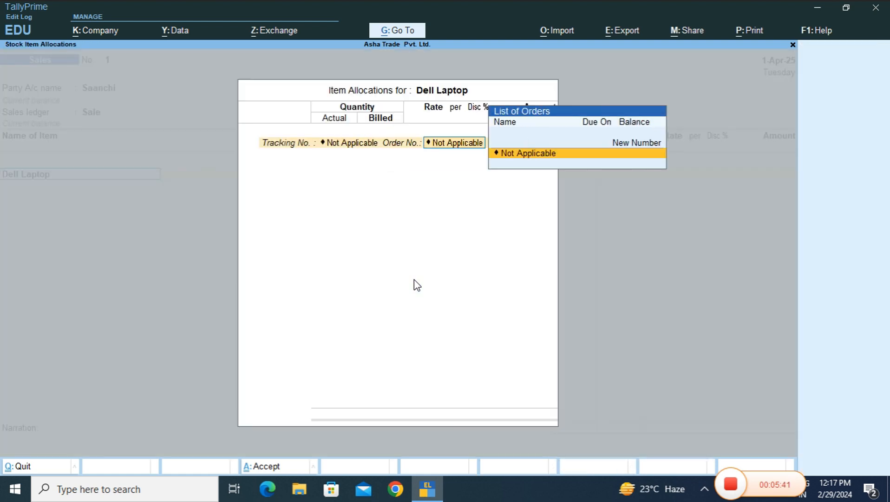
{"action": "key", "text": "Return"}
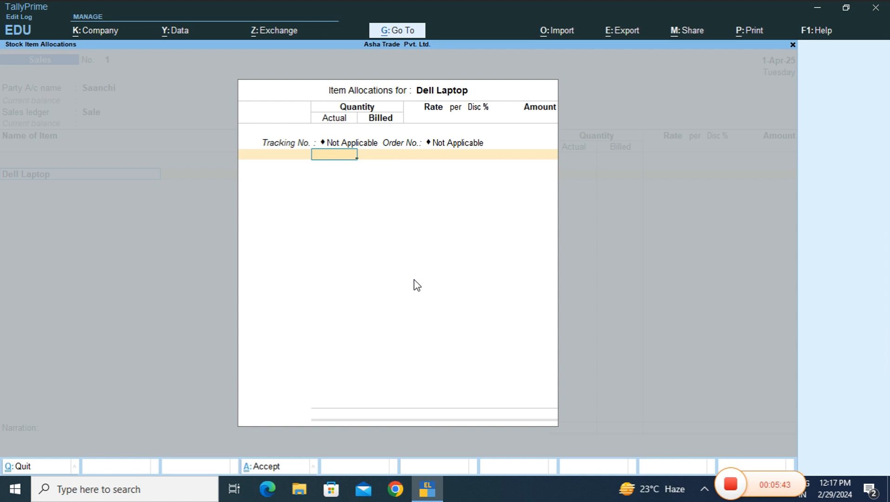
Step: Allocate 2 Nos of Dell Laptop at $100.00 each with an exchange rate of ₹75/$
{"action": "type", "text": "2"}
{"action": "key", "text": "Return"}
{"action": "key", "text": "Return"}
{"action": "key", "text": "Return"}
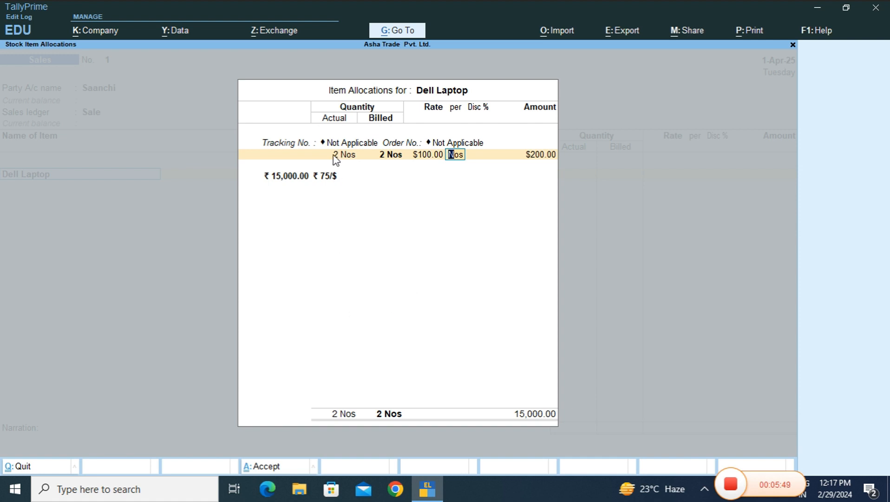
{"action": "key", "text": "Return"}
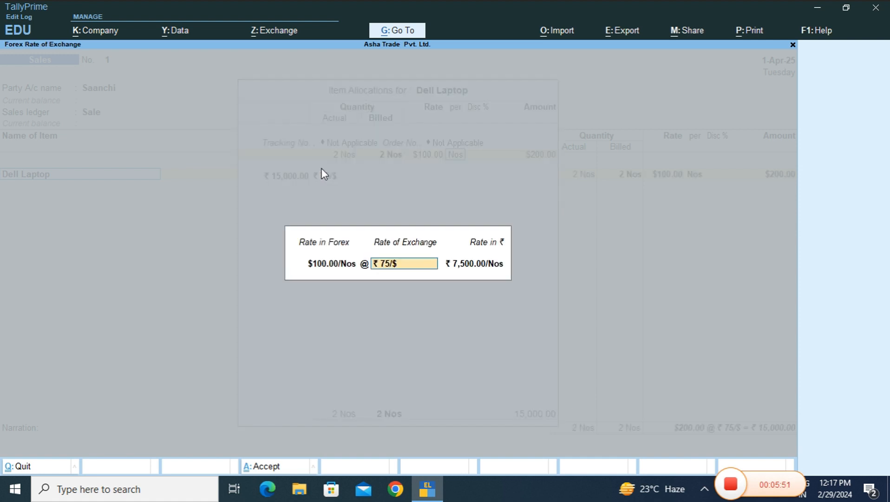
{"action": "key", "text": "Return"}
{"action": "key", "text": "Return"}
{"action": "key", "text": "Return"}
{"action": "key", "text": "Return"}
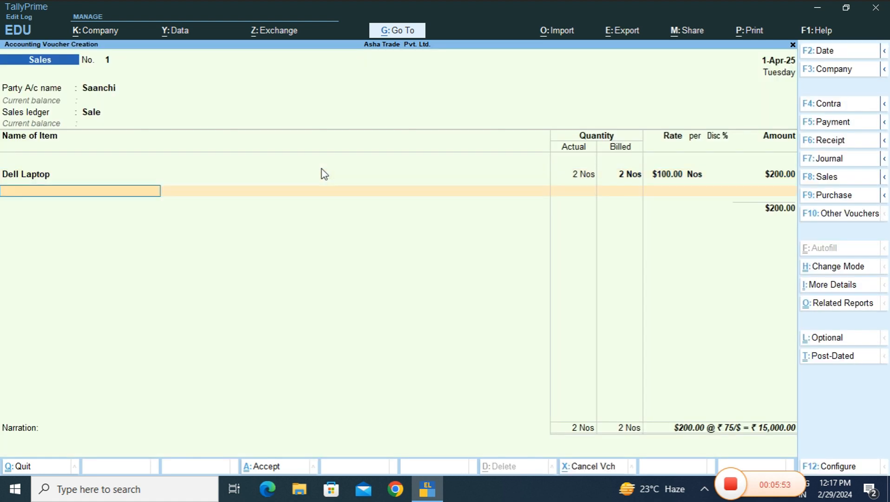
Step: End the item list, save the sales voucher without a narration, and return to the Gateway of Tally
{"action": "key", "text": "Return"}
{"action": "key", "text": "Return"}
{"action": "key", "text": "Return"}
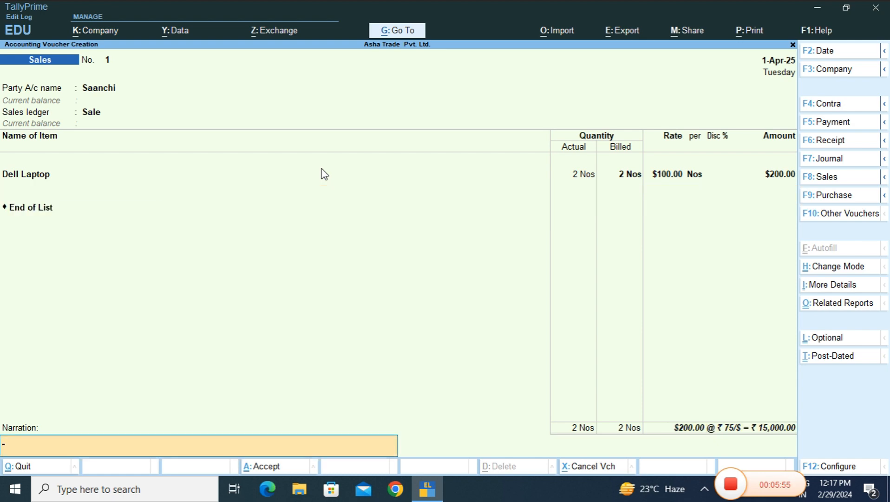
{"action": "key", "text": "Return"}
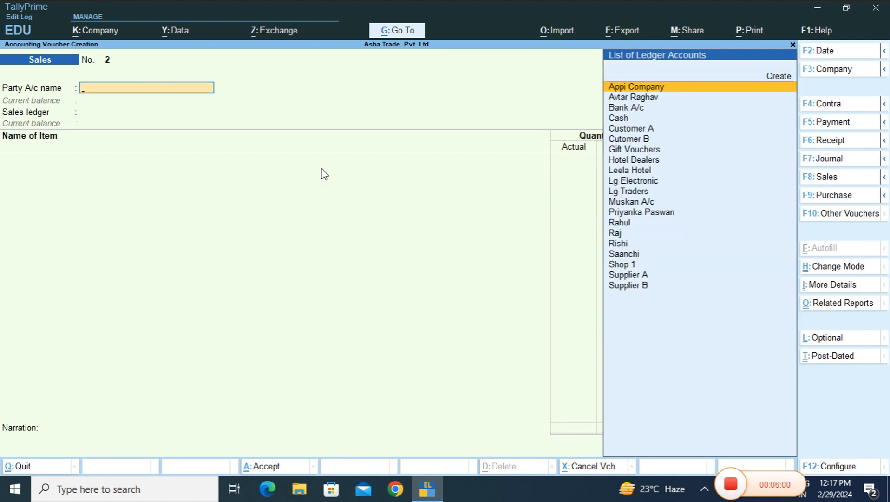
{"action": "key", "text": "Escape"}
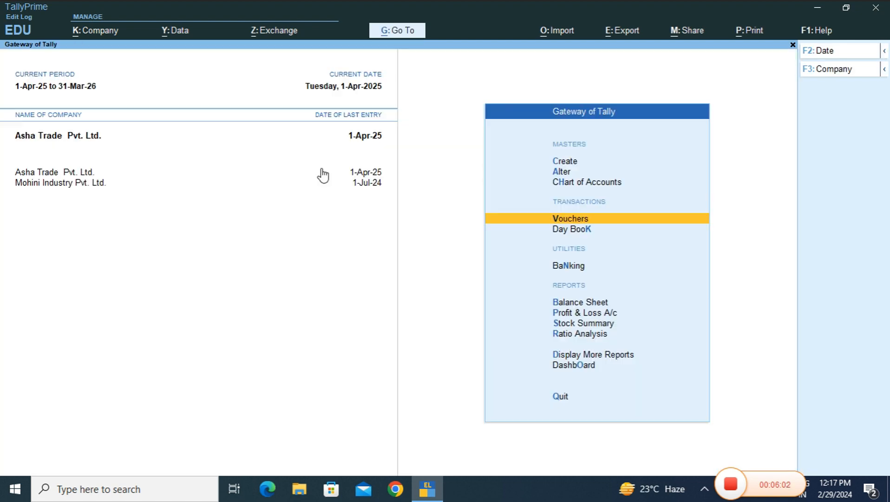
Step: Open the list of locations among the inventory masters for alteration
{"action": "key", "text": "Up"}
{"action": "key", "text": "Up"}
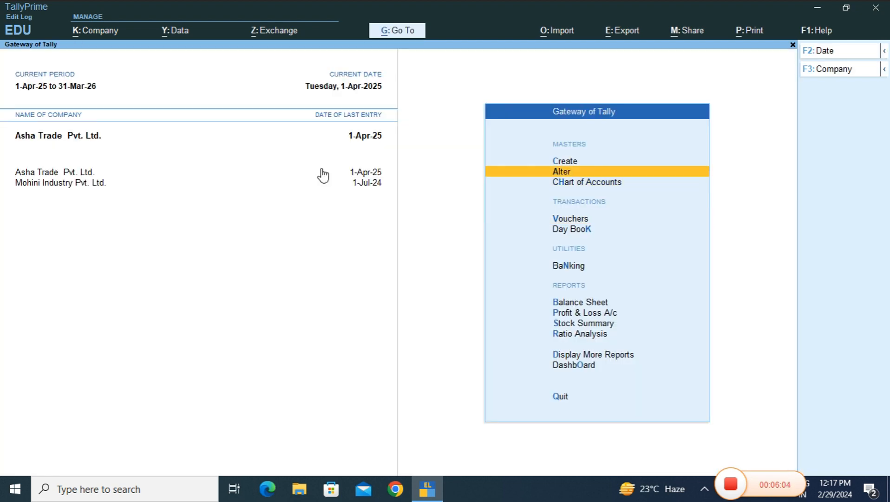
{"action": "key", "text": "Return"}
{"action": "key", "text": "Down"}
{"action": "key", "text": "Down"}
{"action": "key", "text": "Down"}
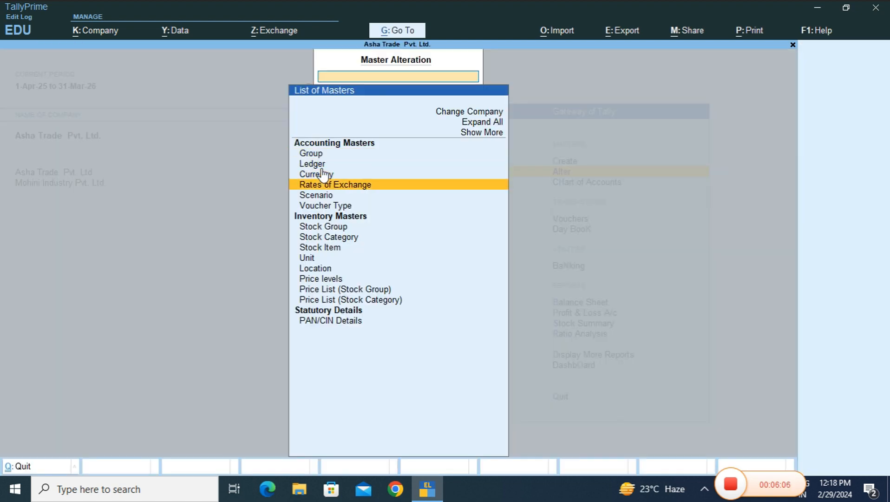
{"action": "key", "text": "Down"}
{"action": "key", "text": "Down"}
{"action": "key", "text": "Down"}
{"action": "key", "text": "Down"}
{"action": "key", "text": "Down"}
{"action": "key", "text": "Down"}
{"action": "key", "text": "Down"}
{"action": "key", "text": "Down"}
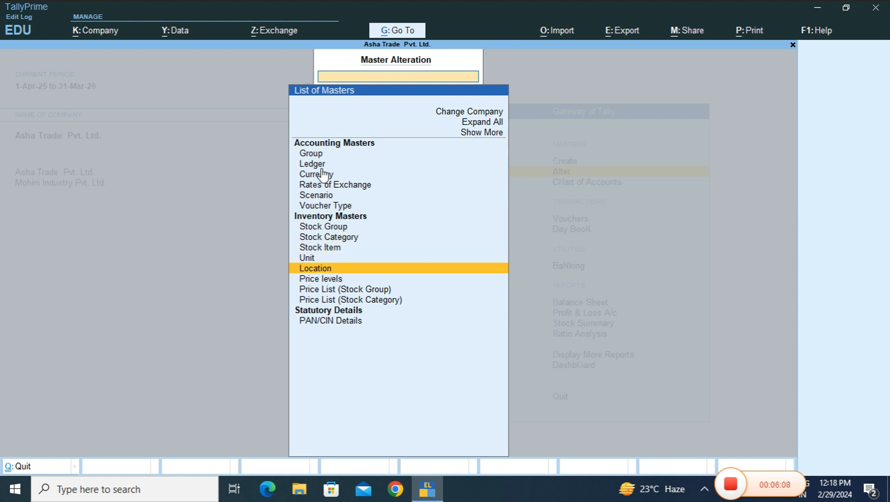
{"action": "key", "text": "Return"}
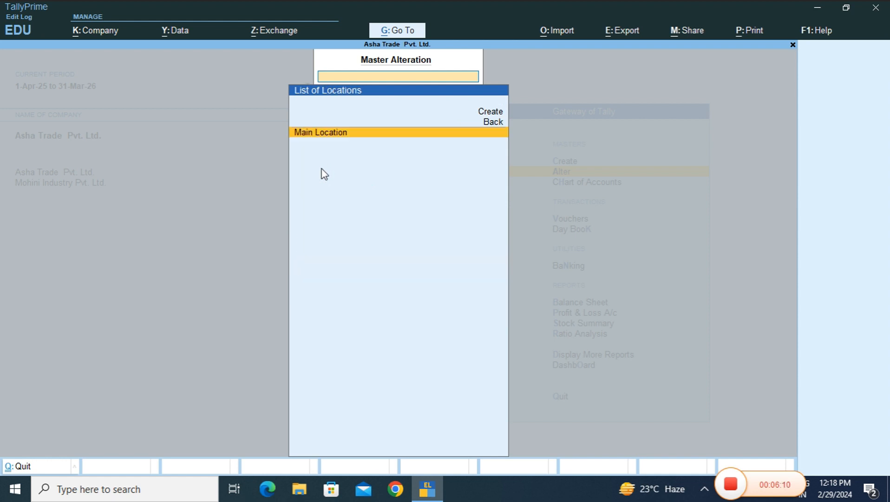
Step: Try to create a new location from the list of locations, and cancel back to the list of masters
{"action": "key", "text": "Up"}
{"action": "key", "text": "Up"}
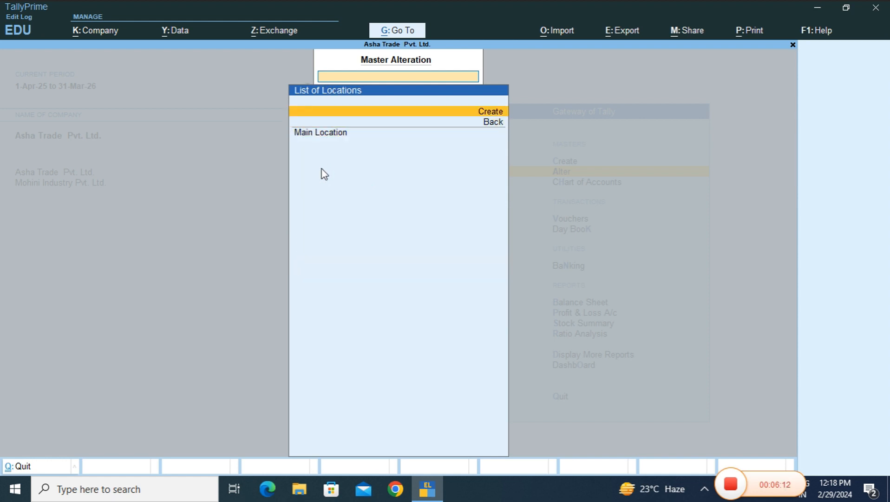
{"action": "key", "text": "Down"}
{"action": "key", "text": "Up"}
{"action": "key", "text": "Escape"}
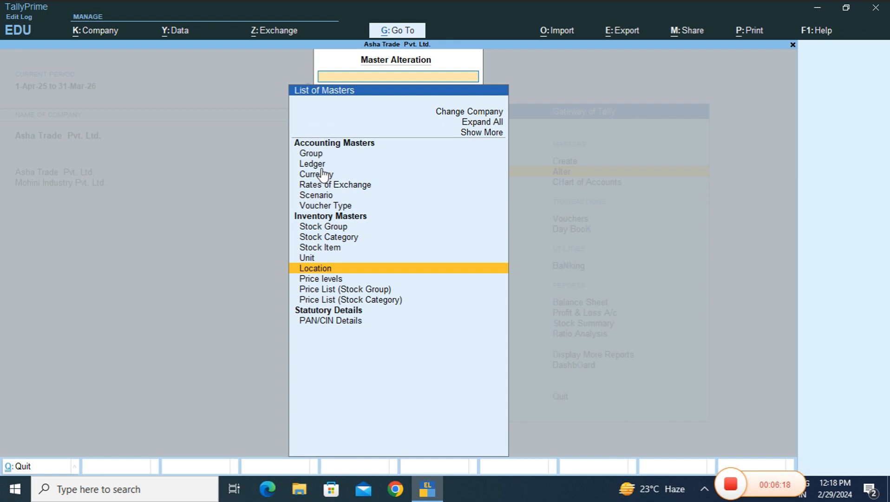
{"action": "key", "text": "Return"}
{"action": "key", "text": "Up"}
{"action": "key", "text": "Up"}
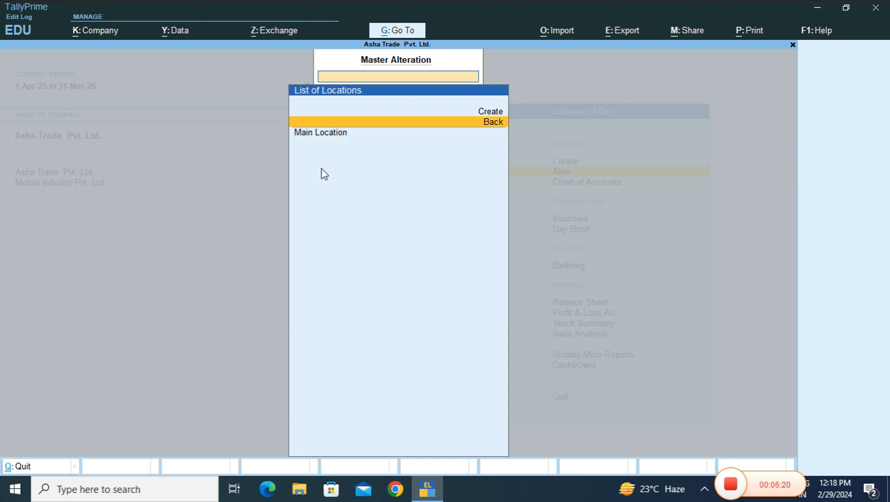
{"action": "key", "text": "Return"}
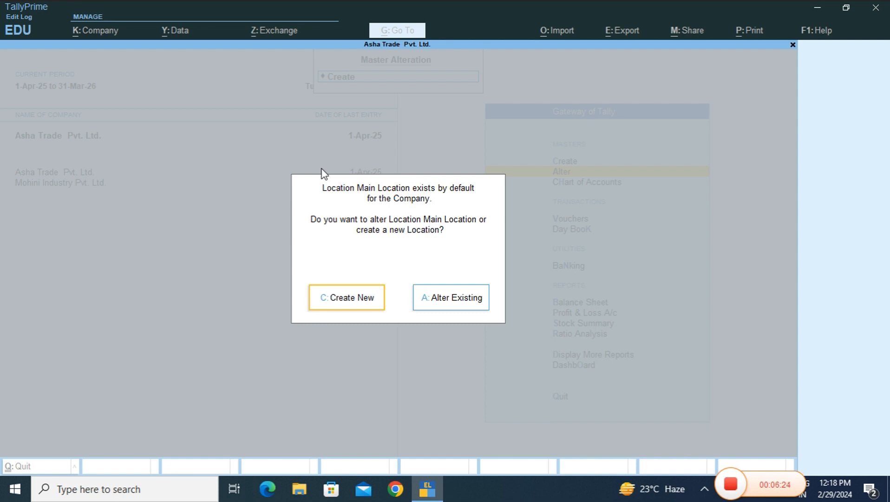
{"action": "key", "text": "Escape"}
{"action": "key", "text": "Escape"}
Step: Open the list of groups for alteration, and return to the Gateway of Tally without changing anything
{"action": "key", "text": "Up"}
{"action": "key", "text": "Up"}
{"action": "key", "text": "Up"}
{"action": "key", "text": "Up"}
{"action": "key", "text": "Up"}
{"action": "key", "text": "Up"}
{"action": "key", "text": "Up"}
{"action": "key", "text": "Up"}
{"action": "key", "text": "Up"}
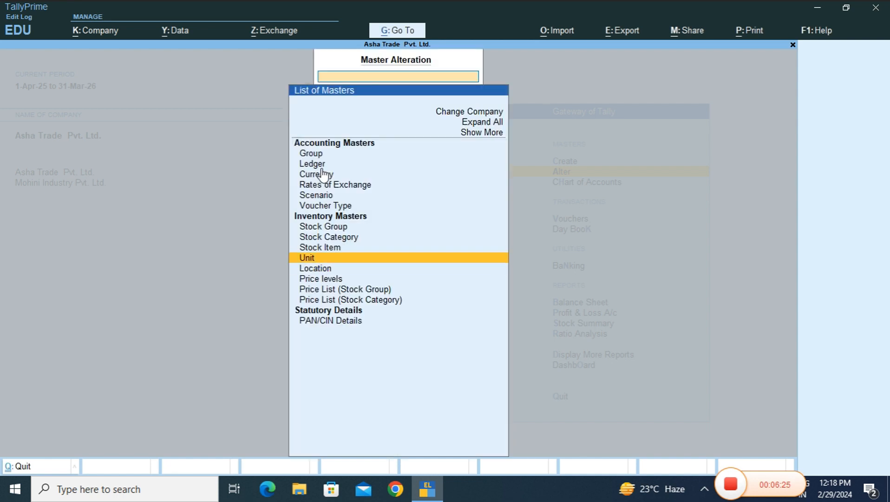
{"action": "key", "text": "Up"}
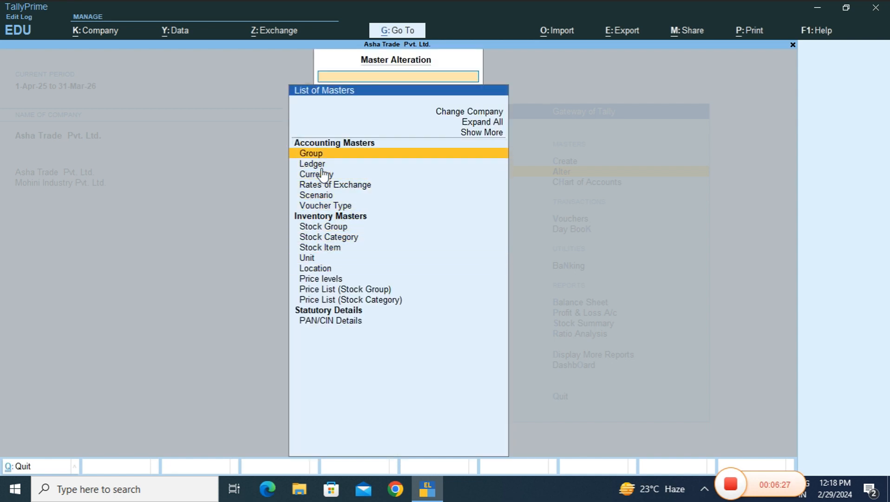
{"action": "key", "text": "Return"}
{"action": "key", "text": "Escape"}
{"action": "key", "text": "Escape"}
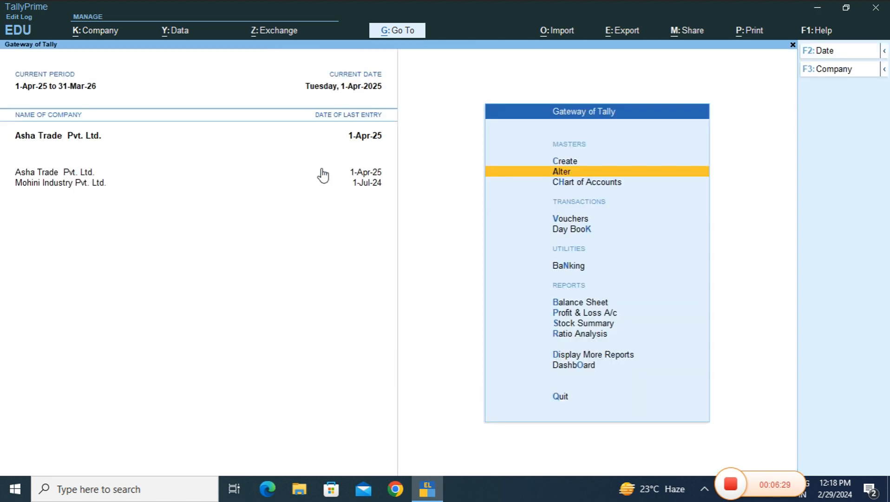